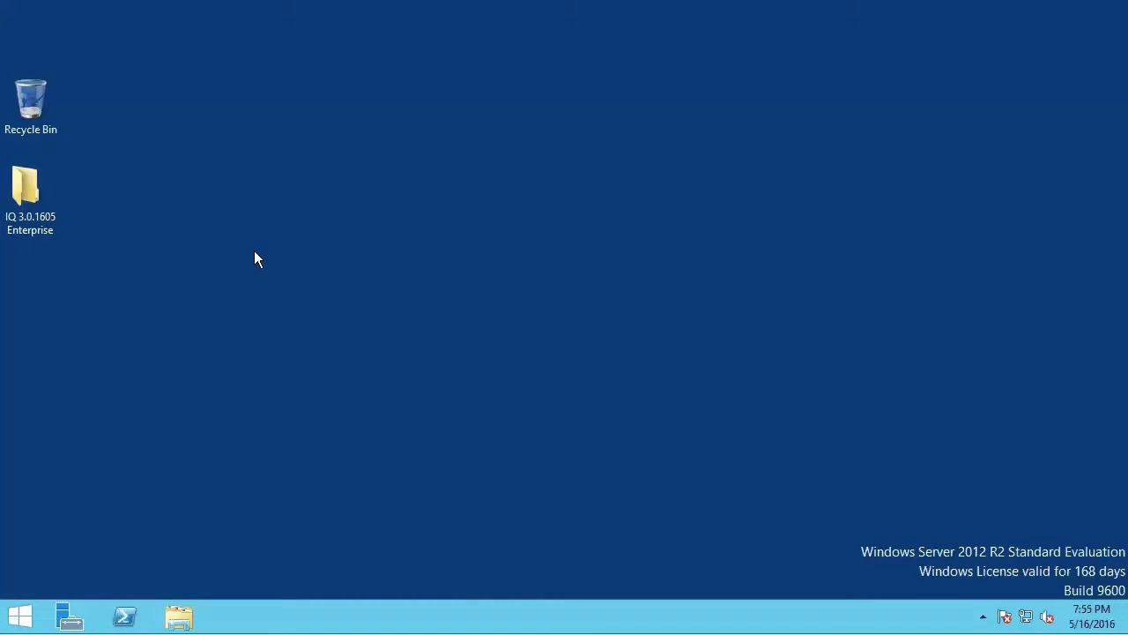
- Launch Setup.exe from IQ 3.0.1605 Enterprise > IQ Standalone Service Installer
double_click(29, 194)
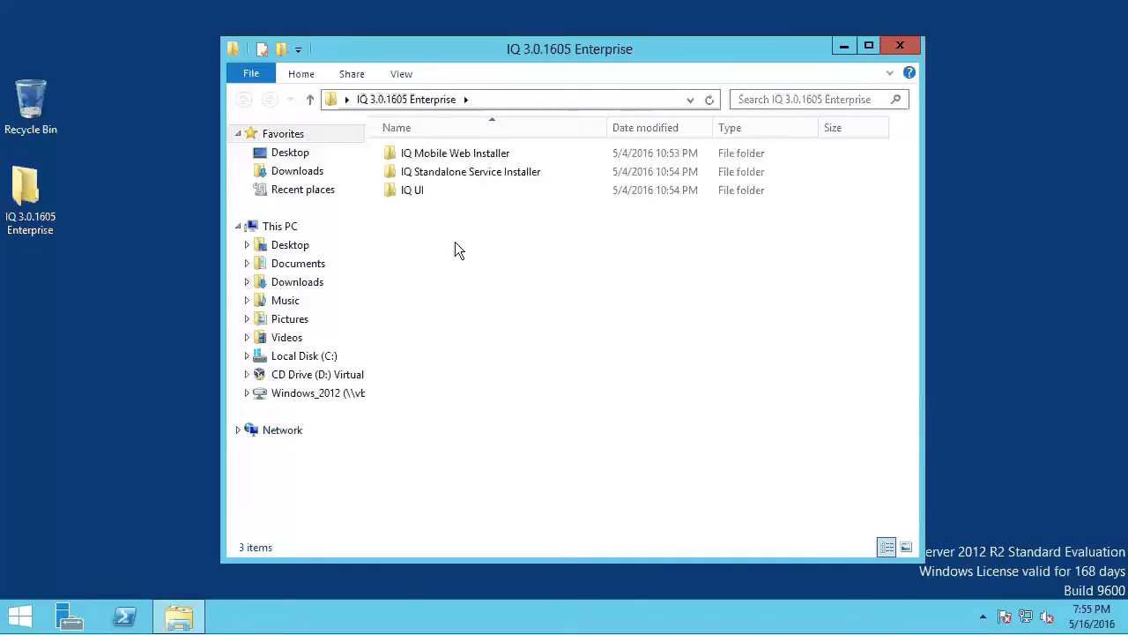
double_click(457, 173)
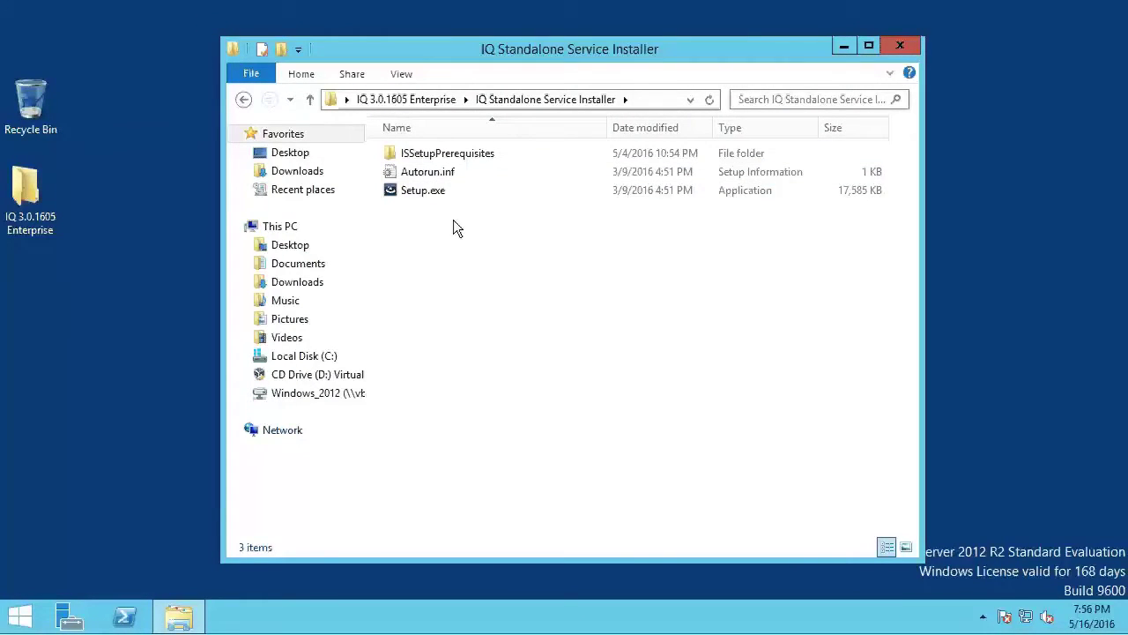
double_click(430, 190)
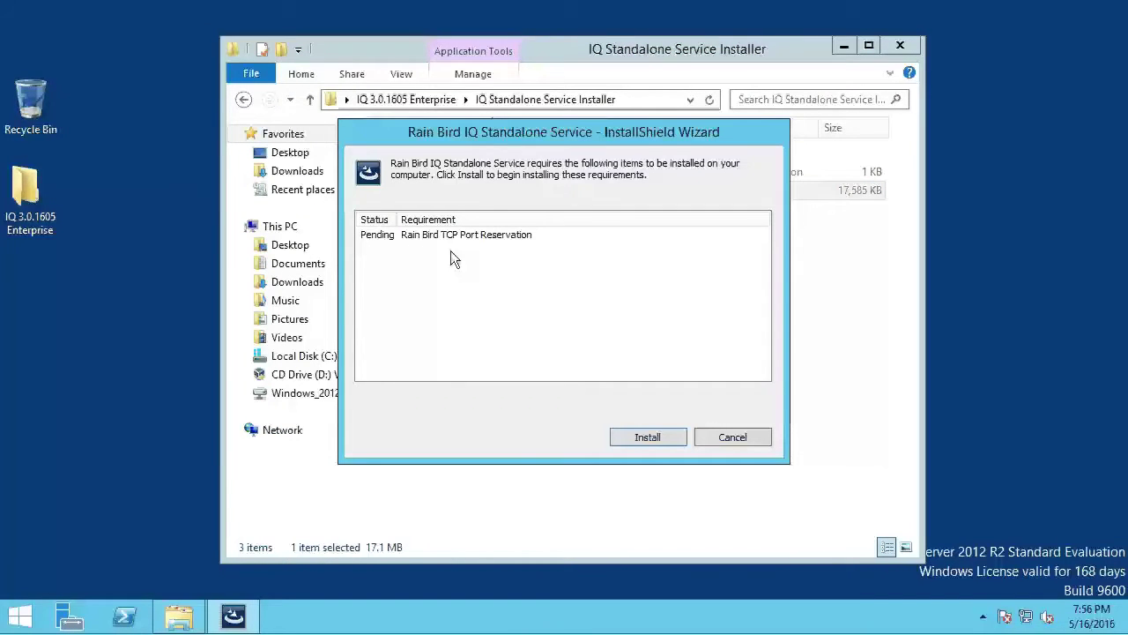
- Install the Rain Bird TCP Port Reservation, accept the licence and finish the Standalone Service install
click(649, 437)
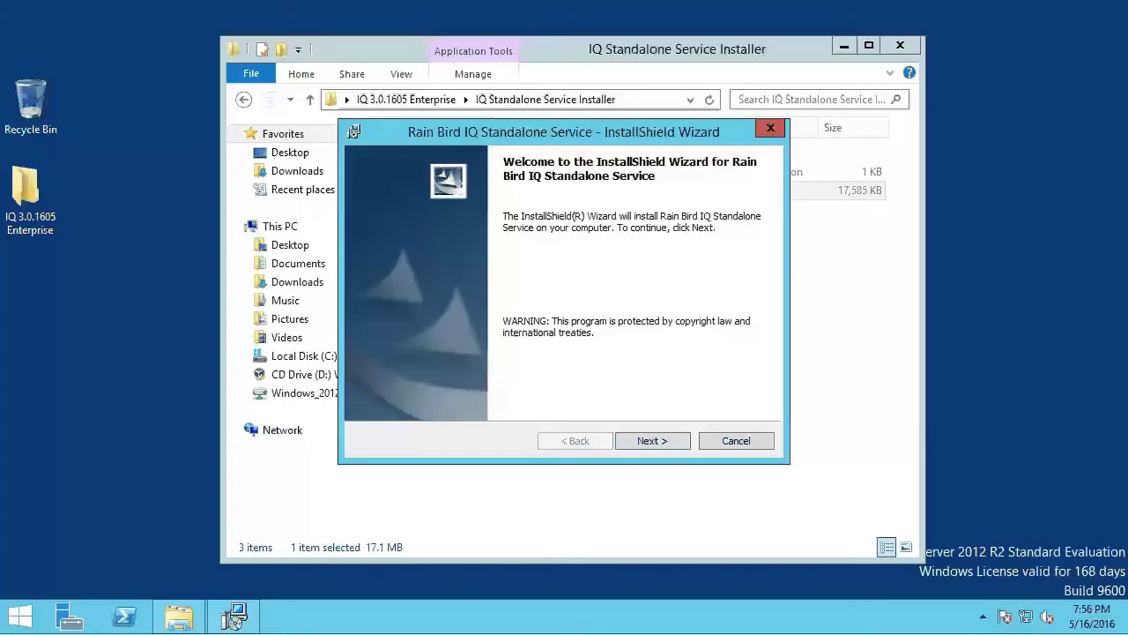
click(657, 442)
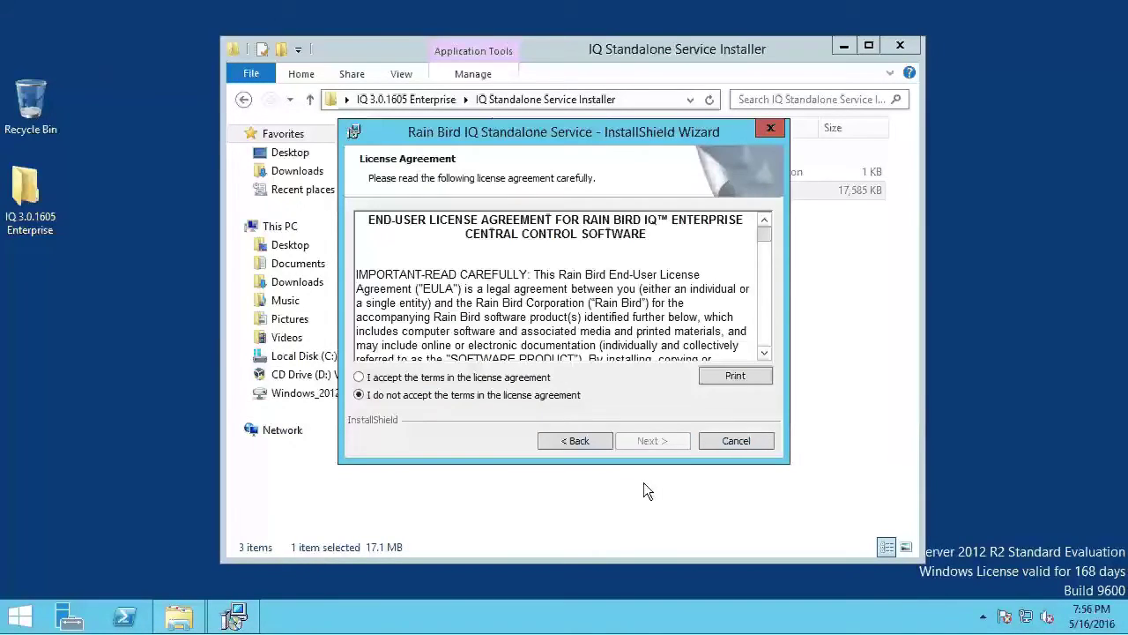
click(359, 377)
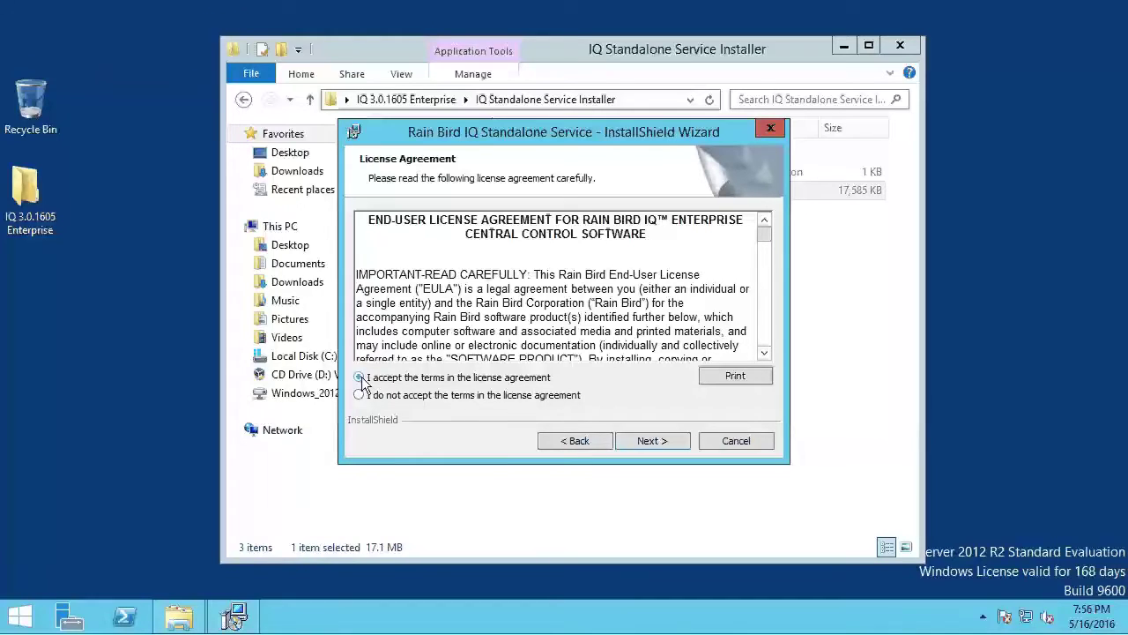
click(665, 442)
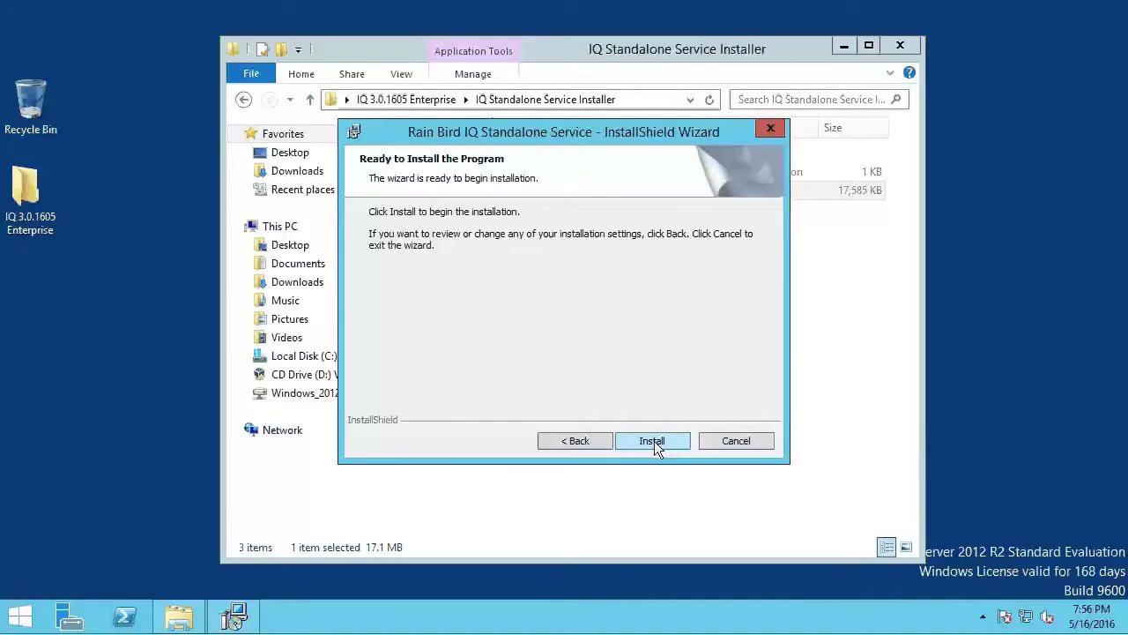
click(654, 441)
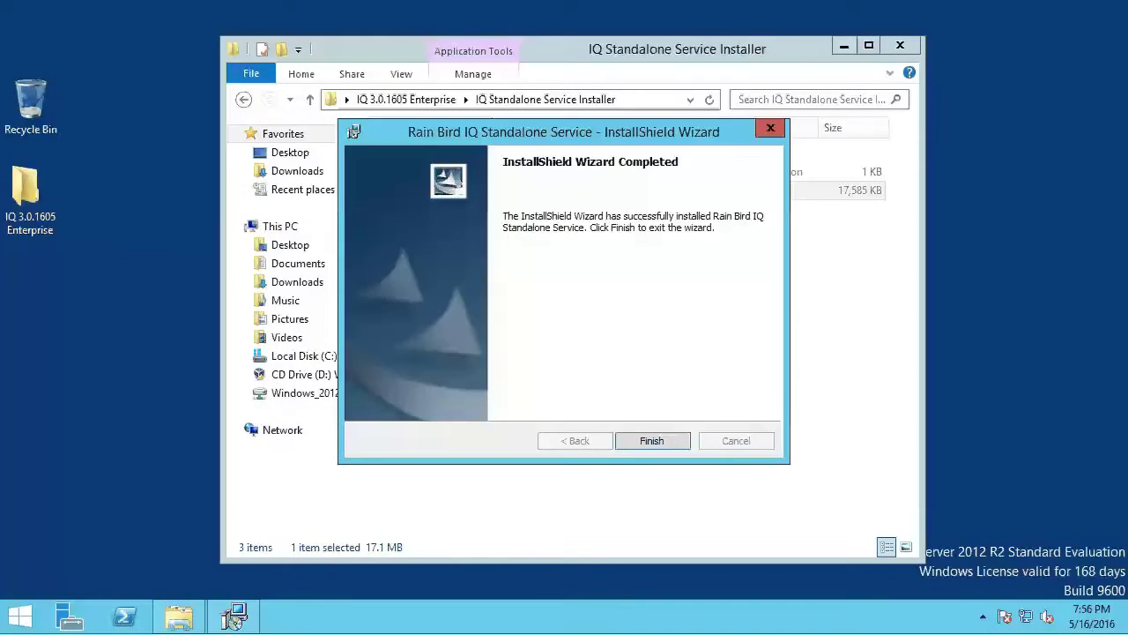
click(654, 443)
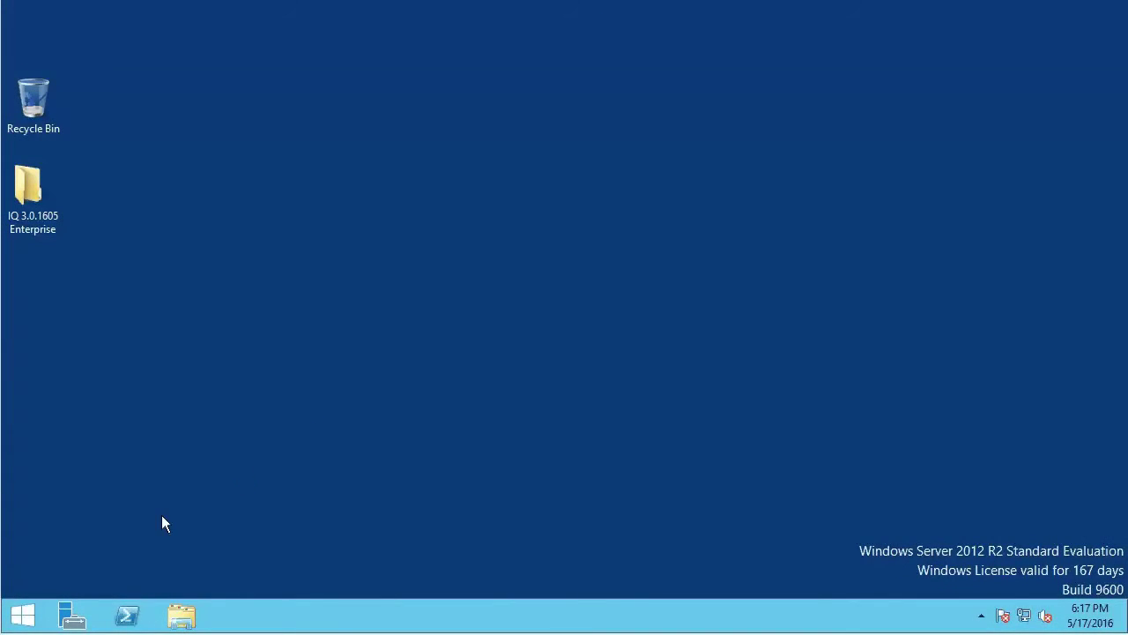
- Go to Control Panel > System and Security > System to view the computer name
click(23, 616)
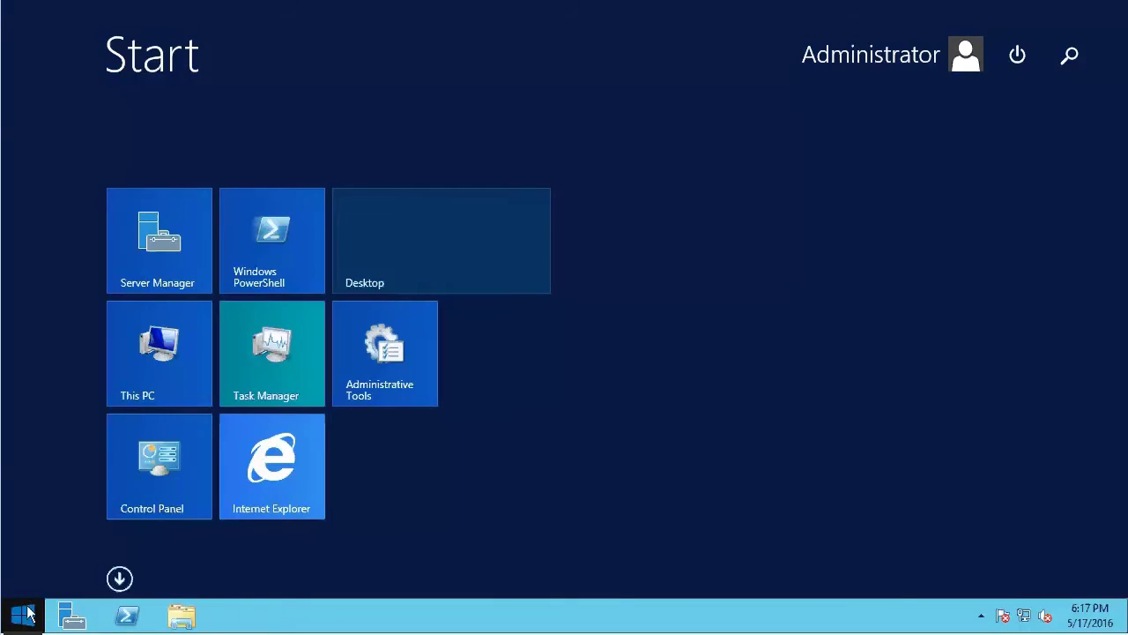
click(166, 460)
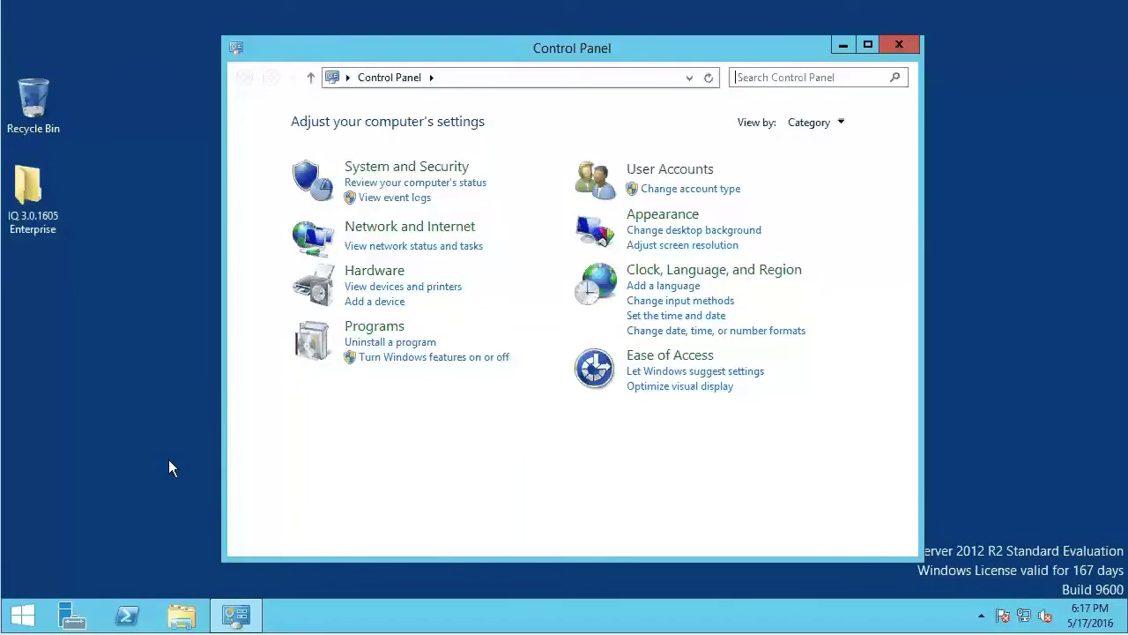
click(370, 173)
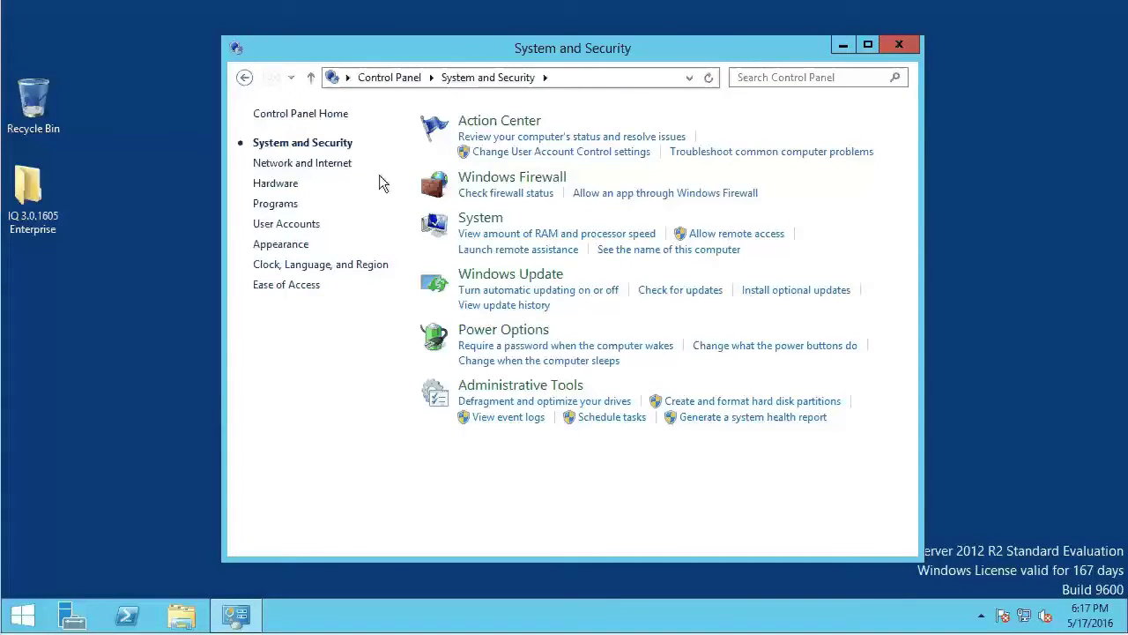
click(477, 222)
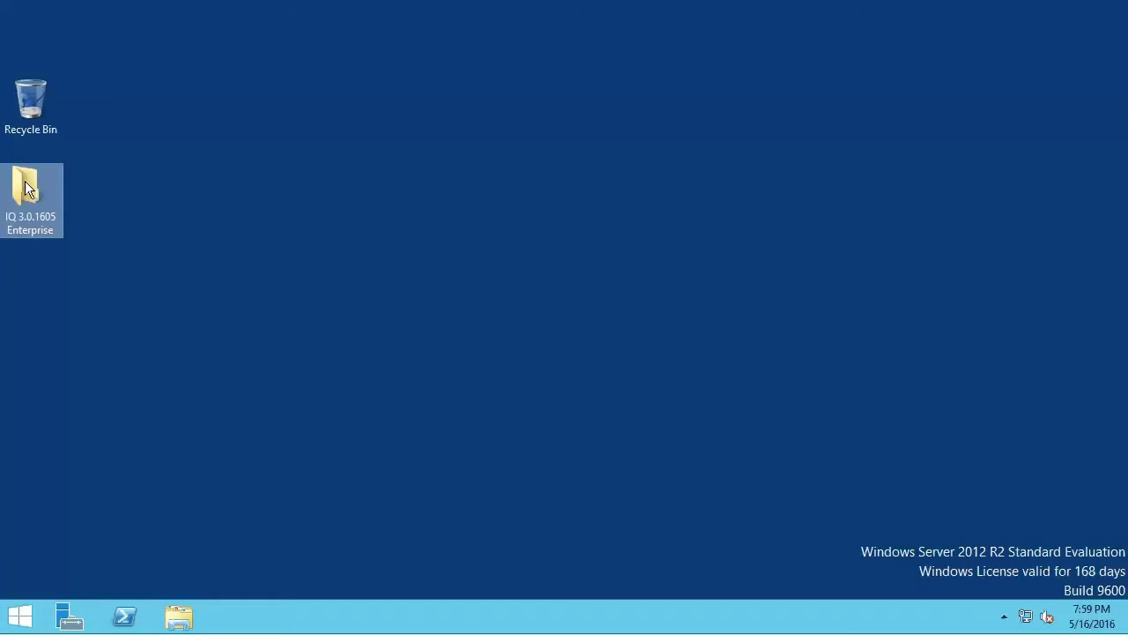
- Launch the Rain Bird IQ Setup.exe from IQ 3.0.1605 Enterprise > IQ UI
double_click(27, 188)
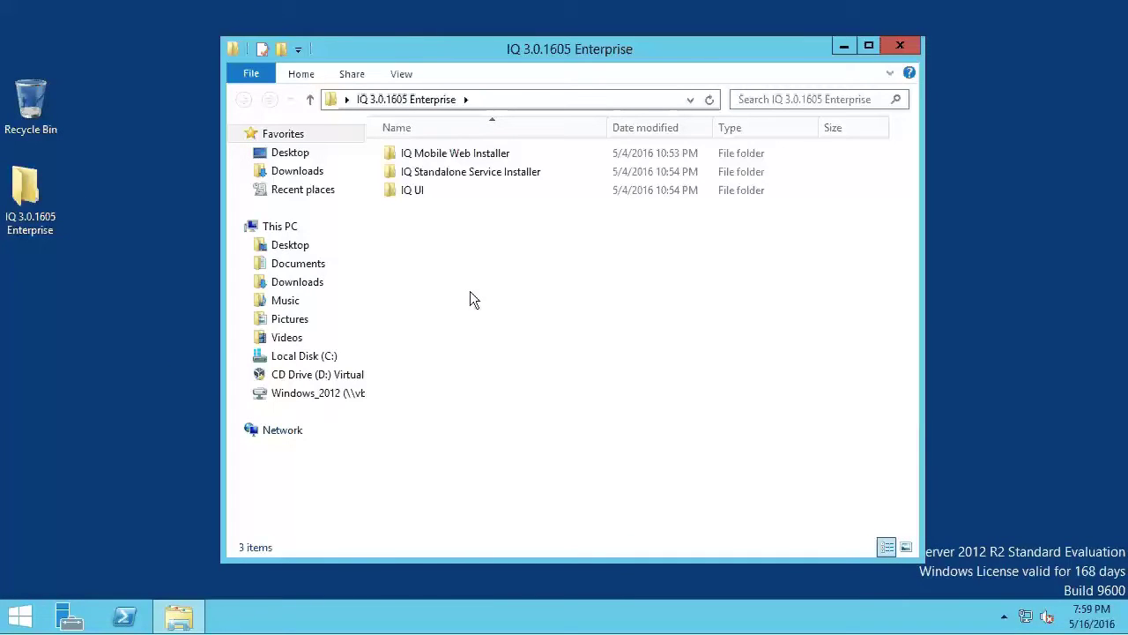
double_click(418, 189)
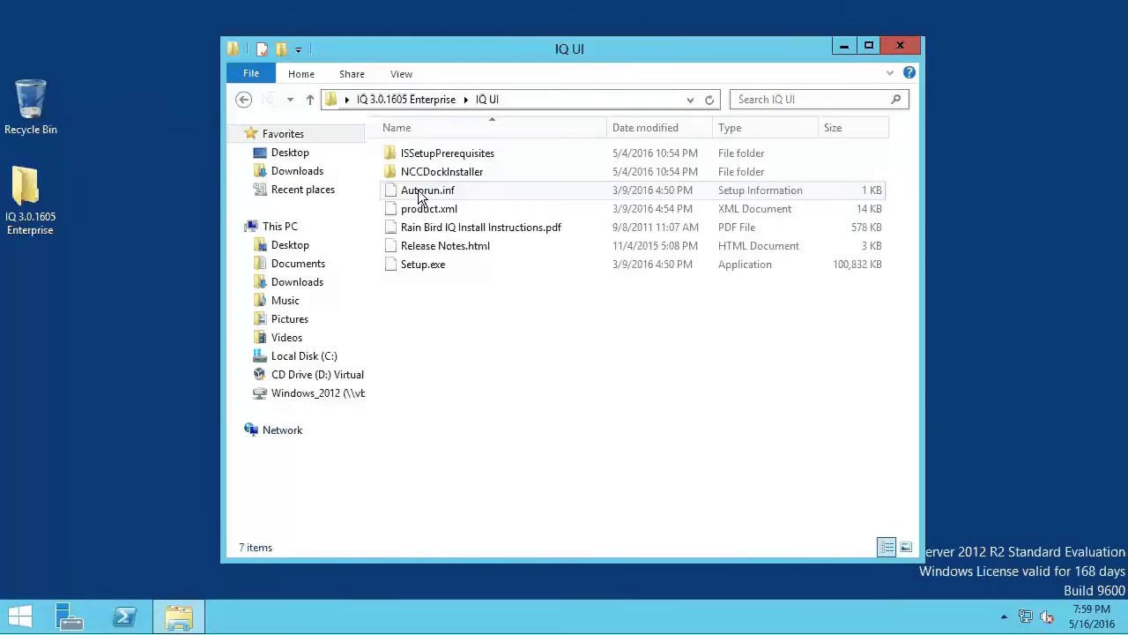
double_click(426, 267)
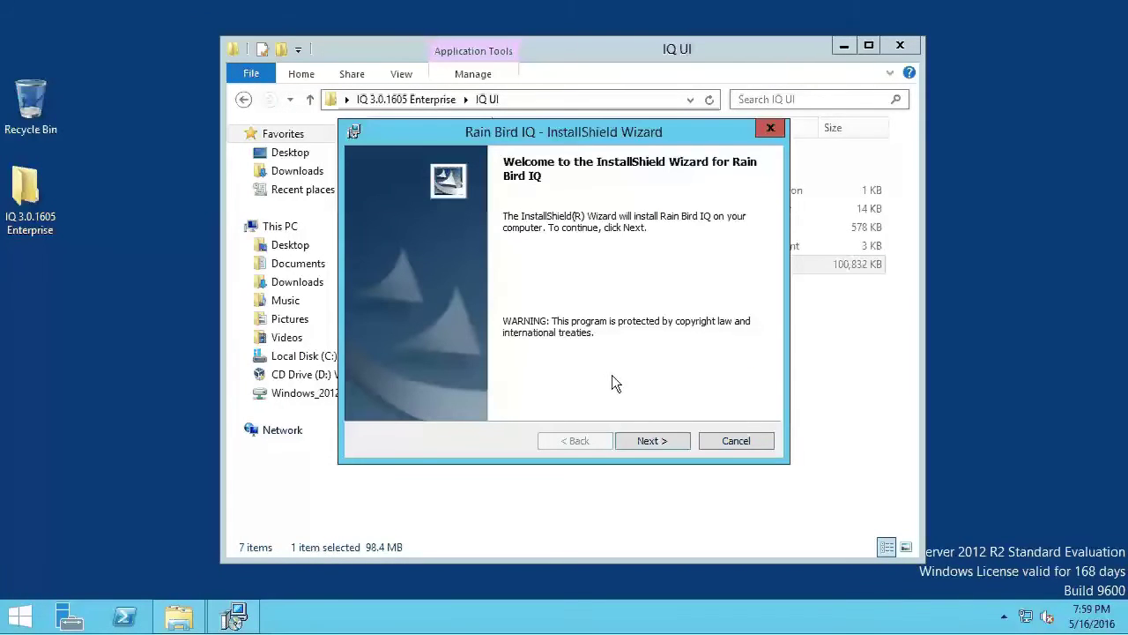
- Accept the licence, keep localhost as server name, and complete the Rain Bird IQ install
click(644, 441)
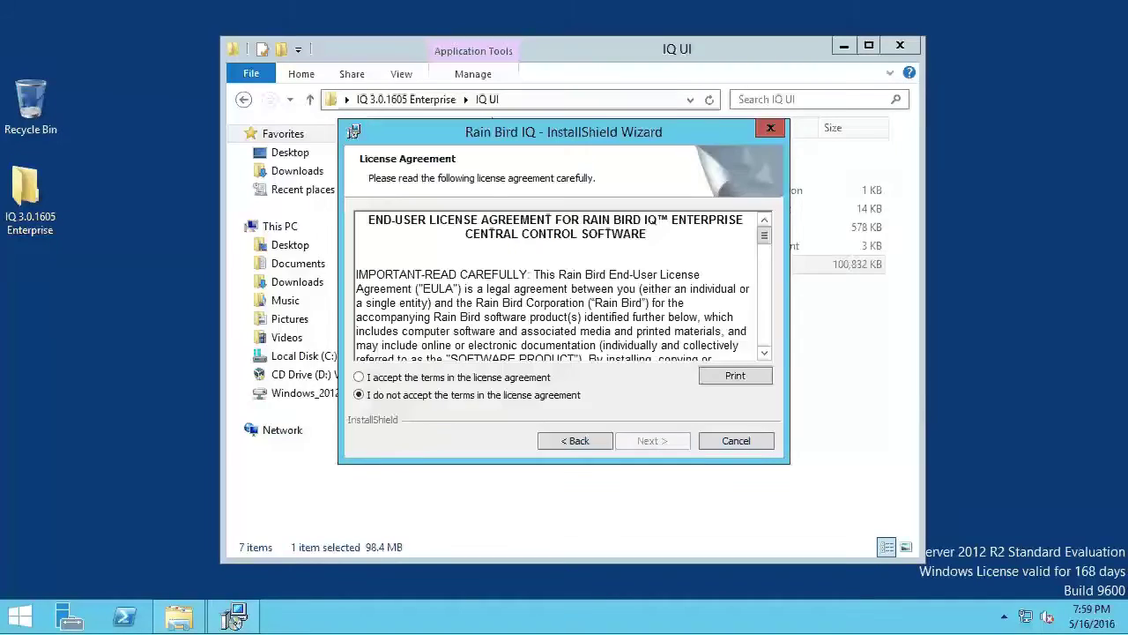
click(371, 379)
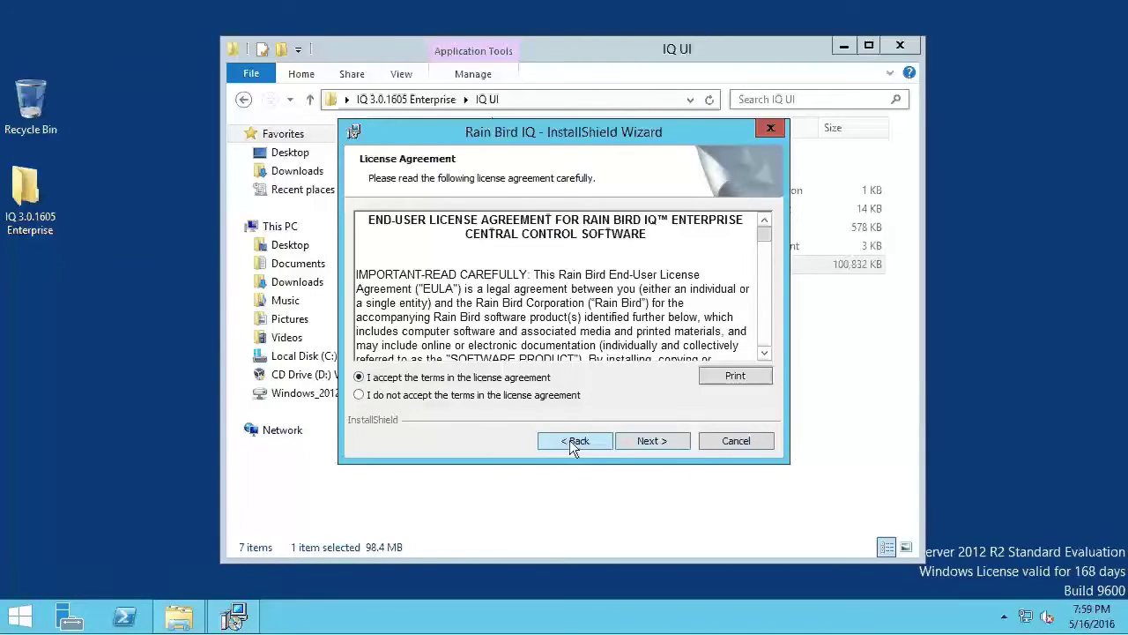
click(650, 439)
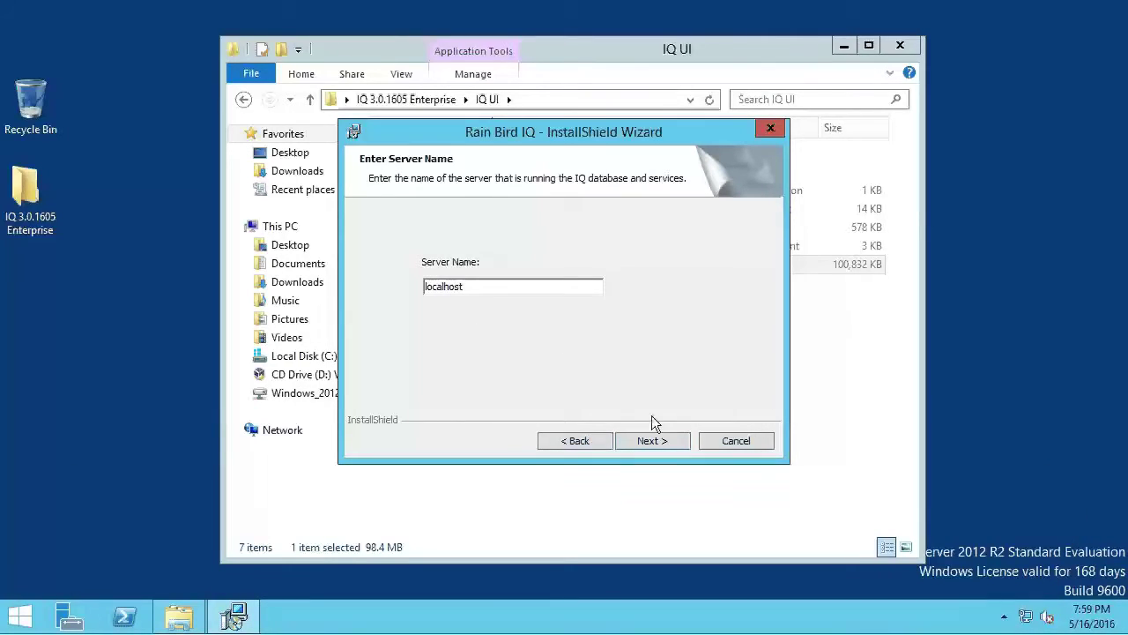
click(653, 442)
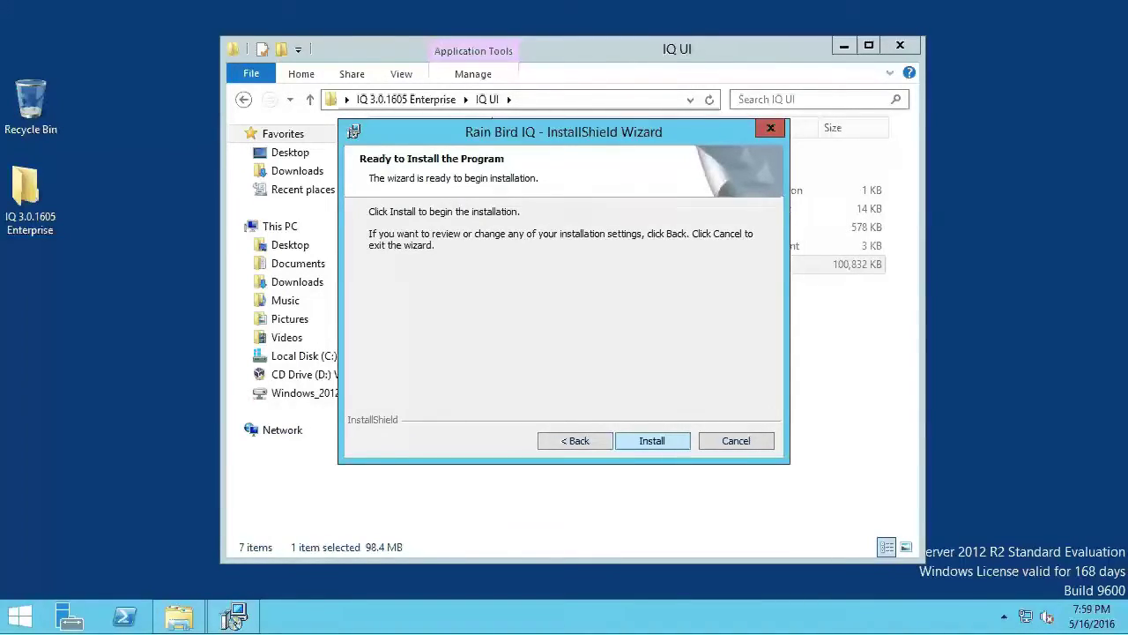
click(652, 441)
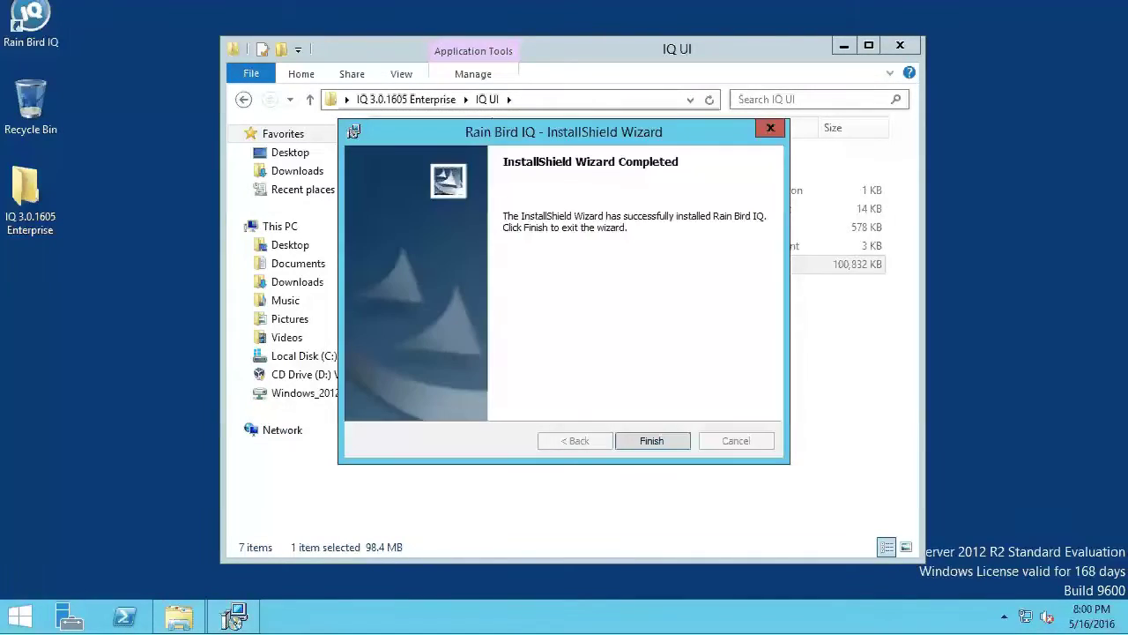
click(650, 440)
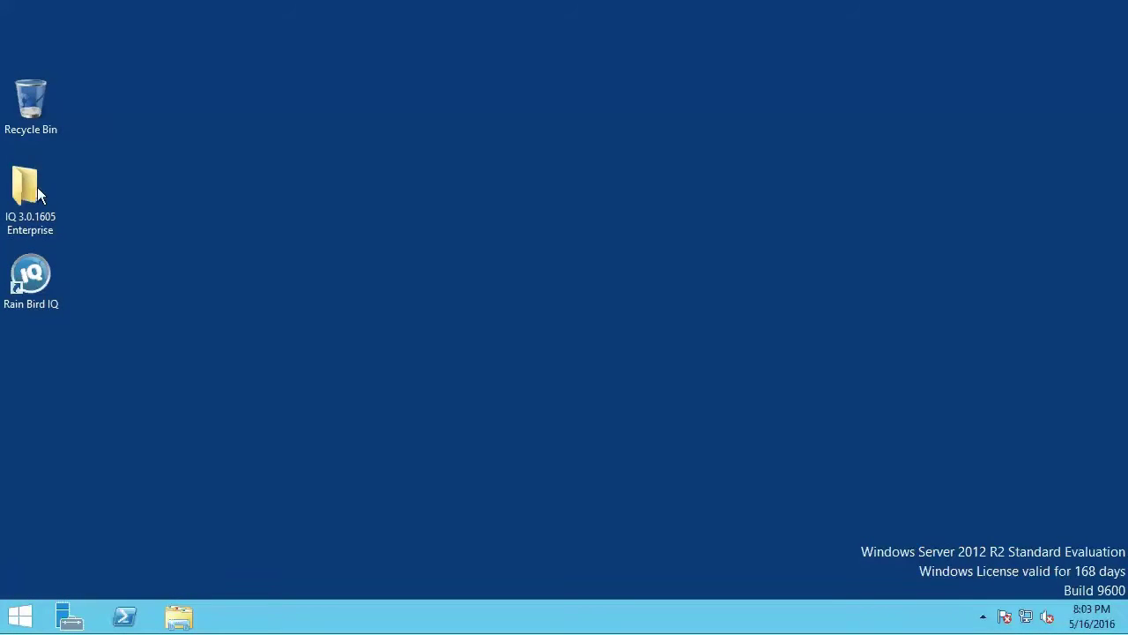
- Launch Setup.exe from IQ 3.0.1605 Enterprise > IQ Mobile Web Installer
click(39, 194)
double_click(27, 193)
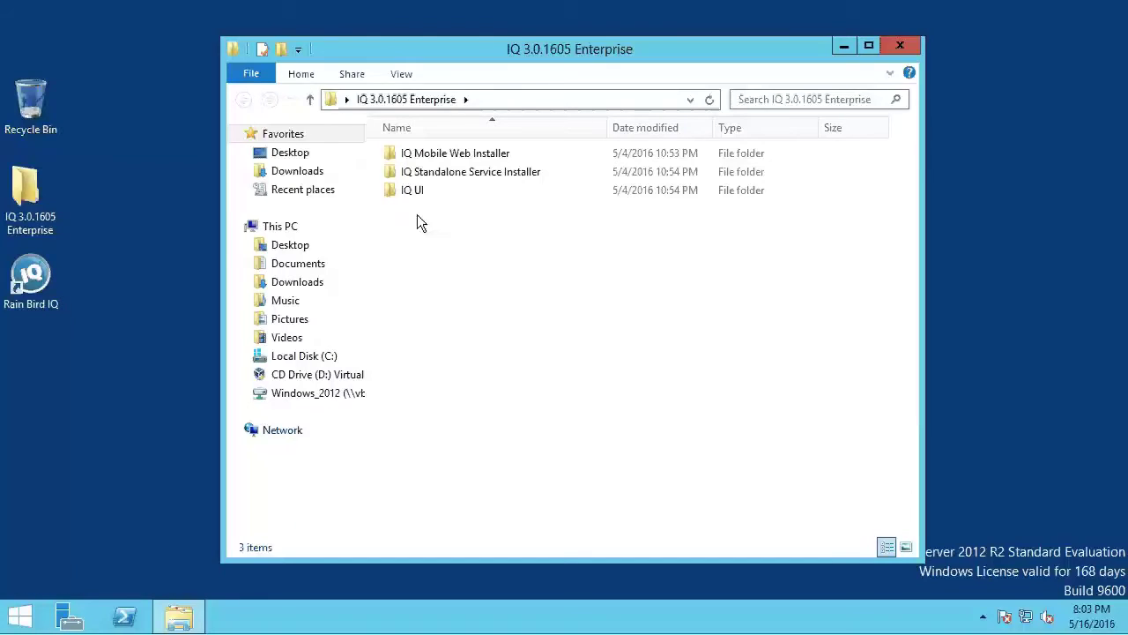
double_click(434, 155)
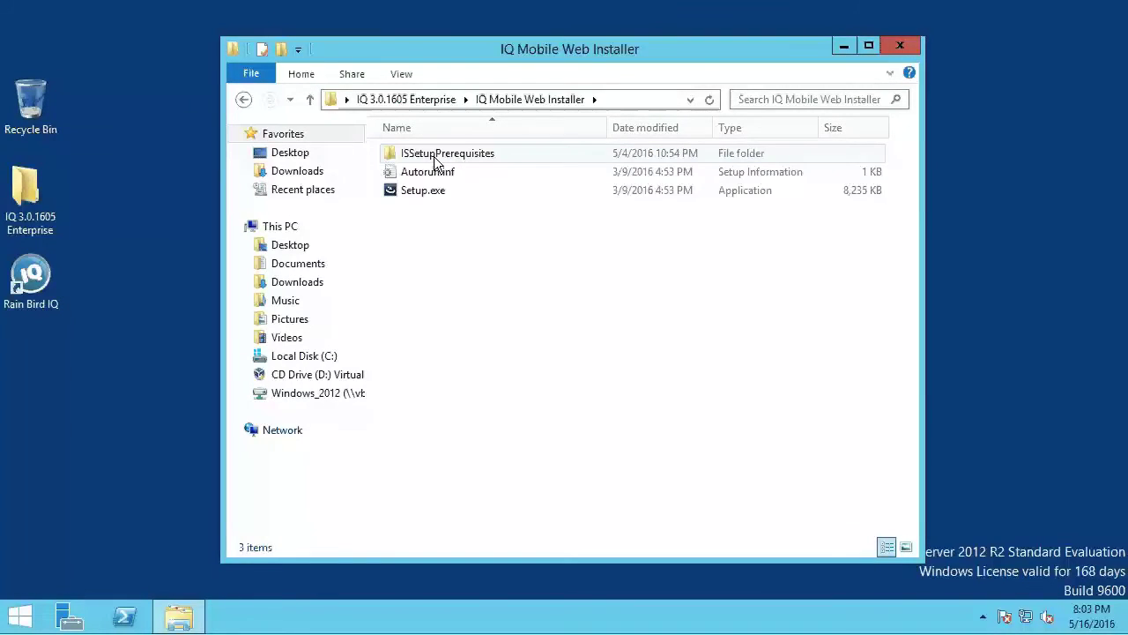
double_click(422, 192)
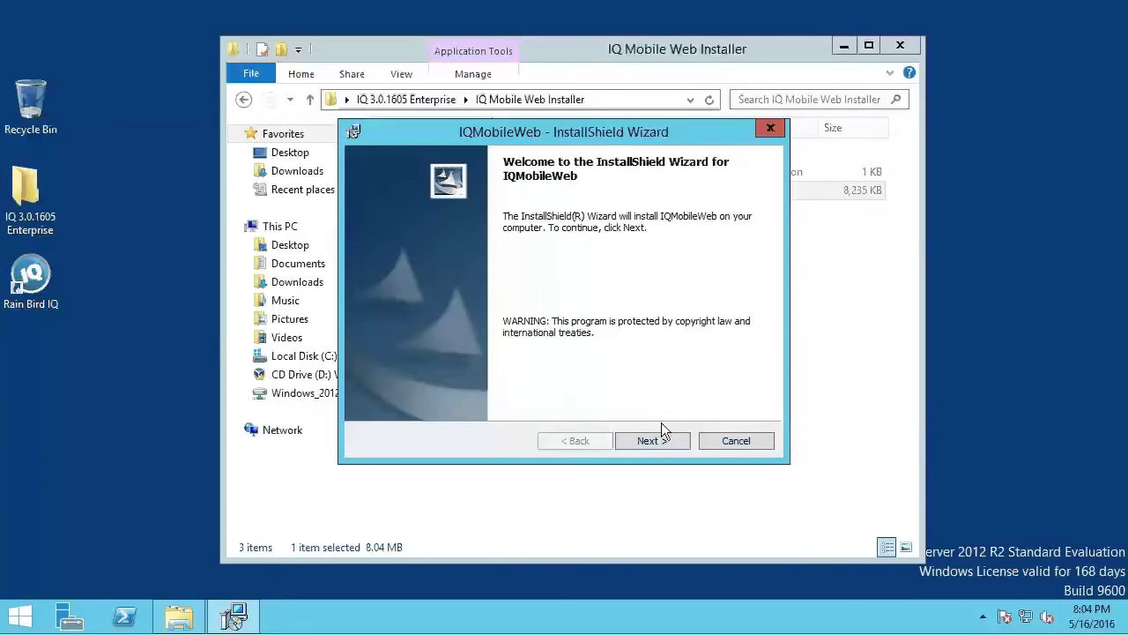
- Accept the licence, keep localhost as the server, and start the IQMobileWeb install
click(659, 442)
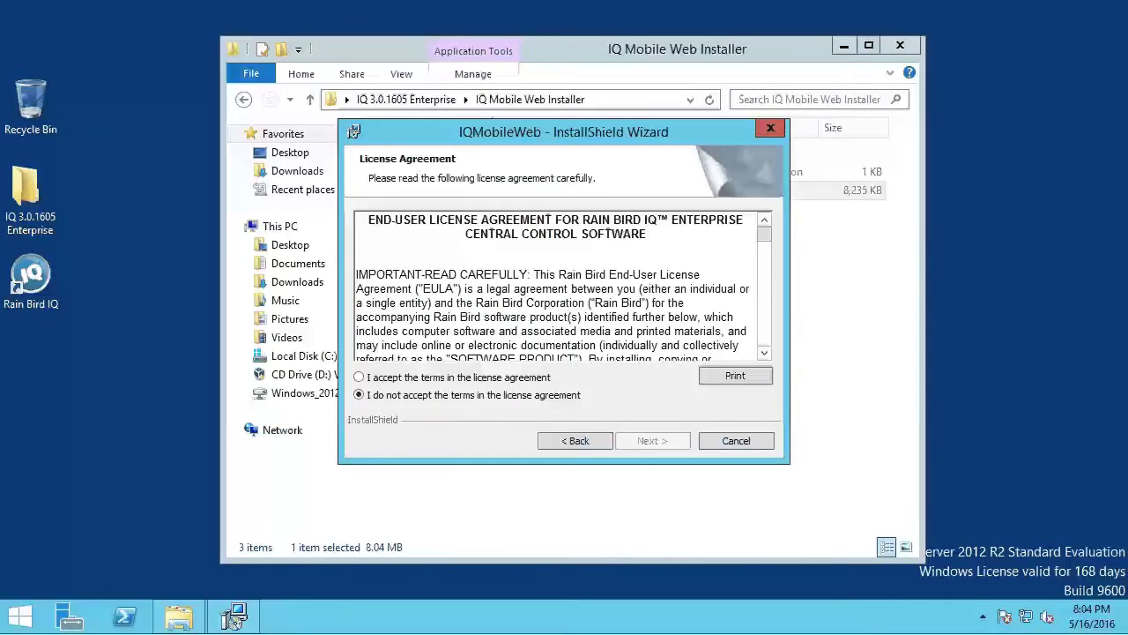
click(360, 377)
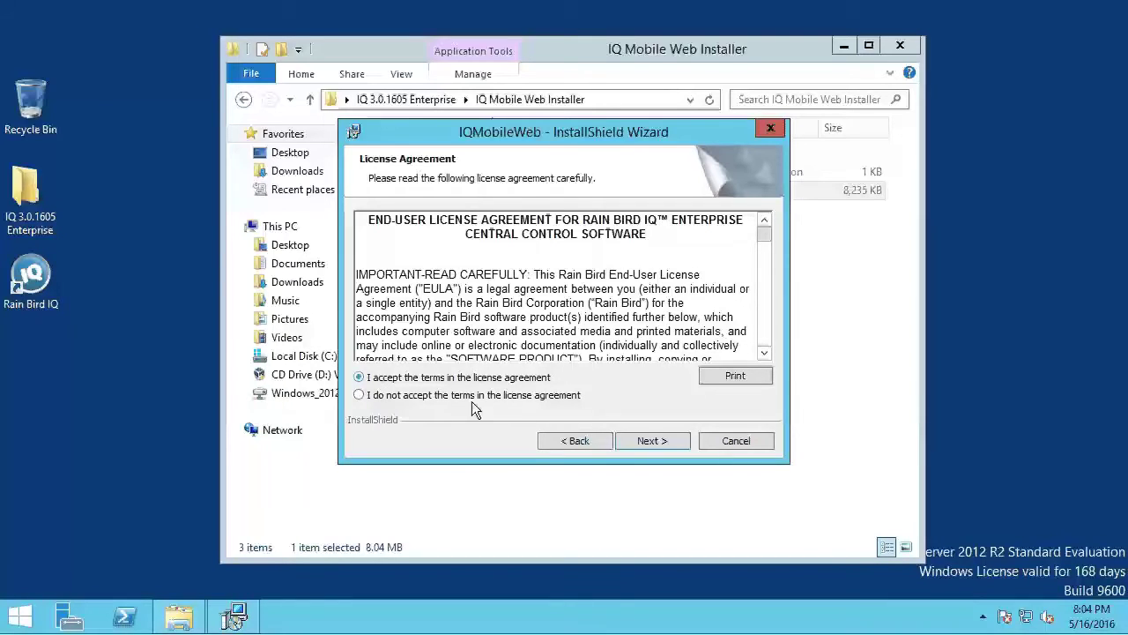
click(662, 440)
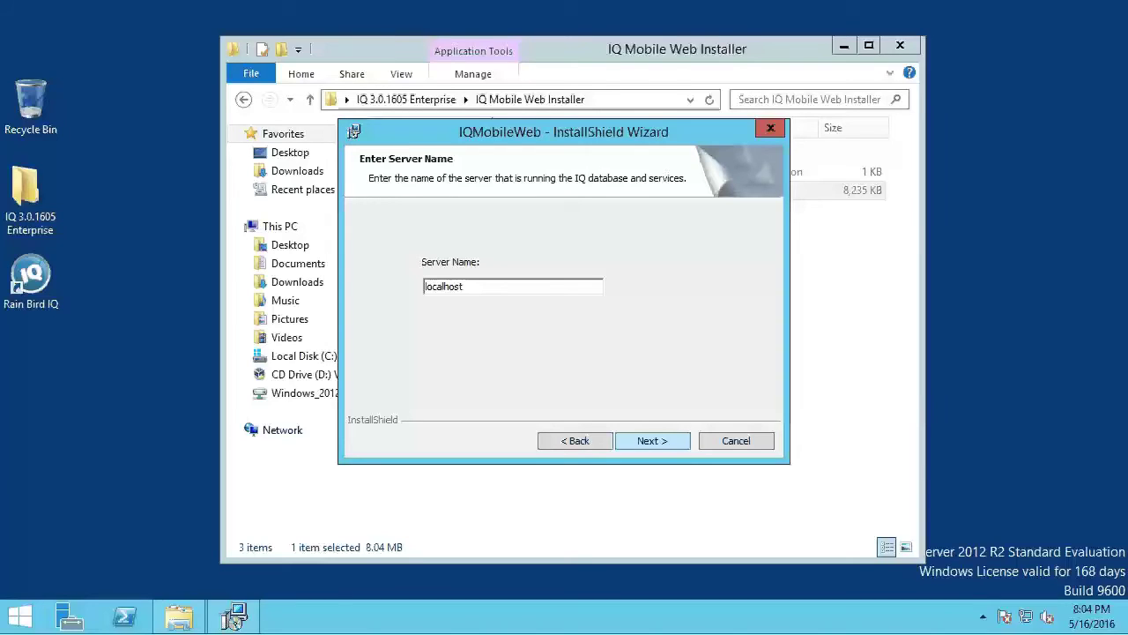
click(653, 441)
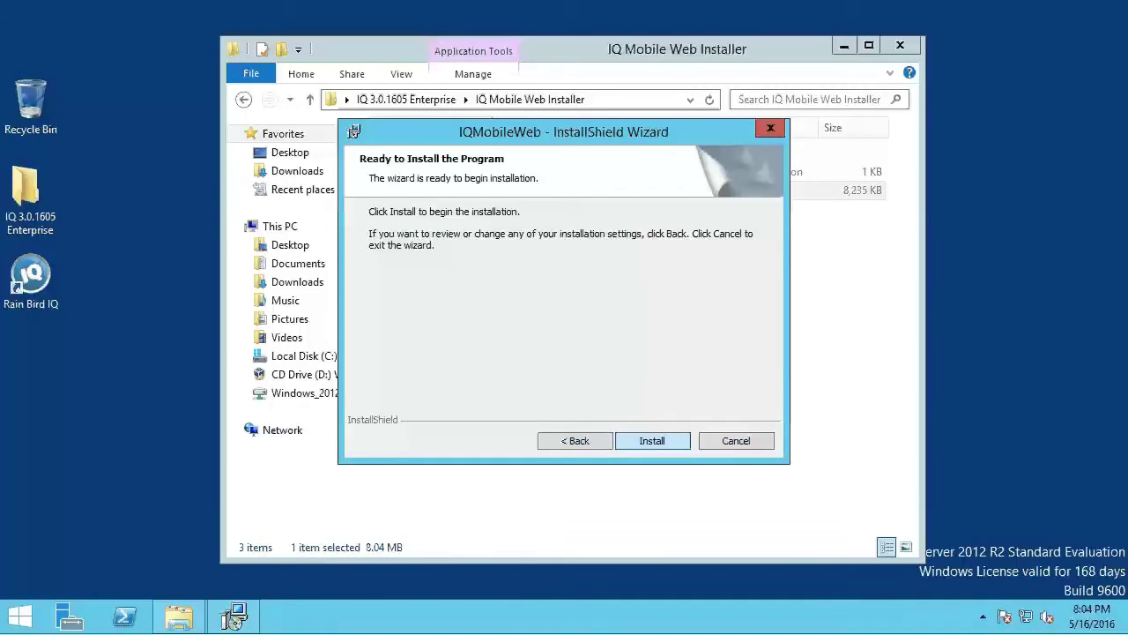
click(653, 440)
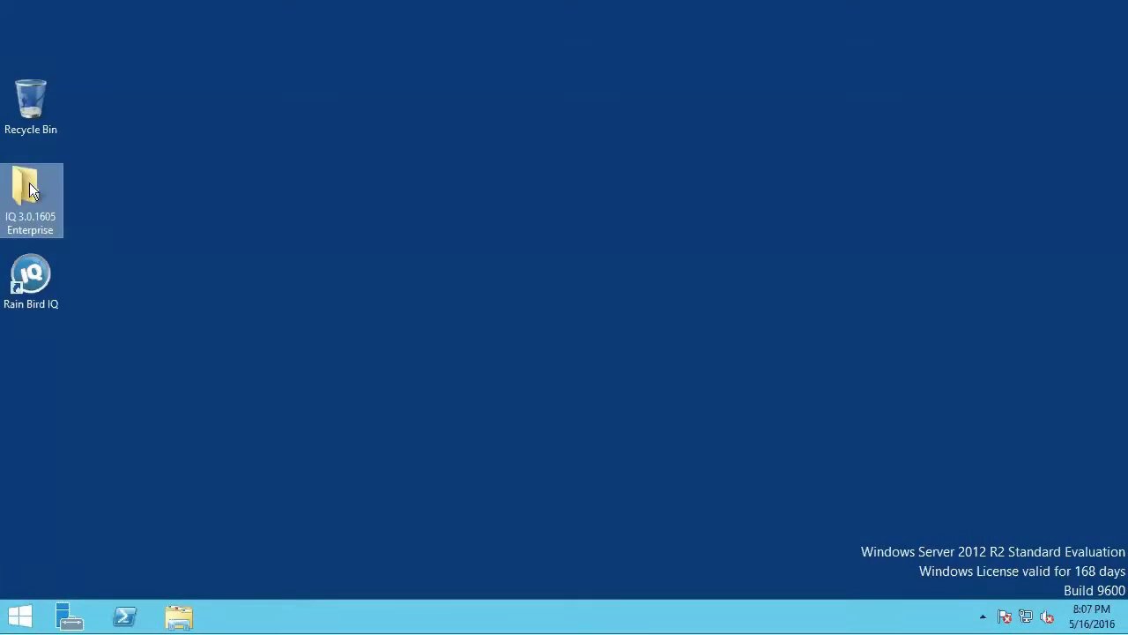
- Launch NCCDockSetup.exe from IQ 3.0.1605 Enterprise > IQ UI > NCCDockInstaller
double_click(29, 191)
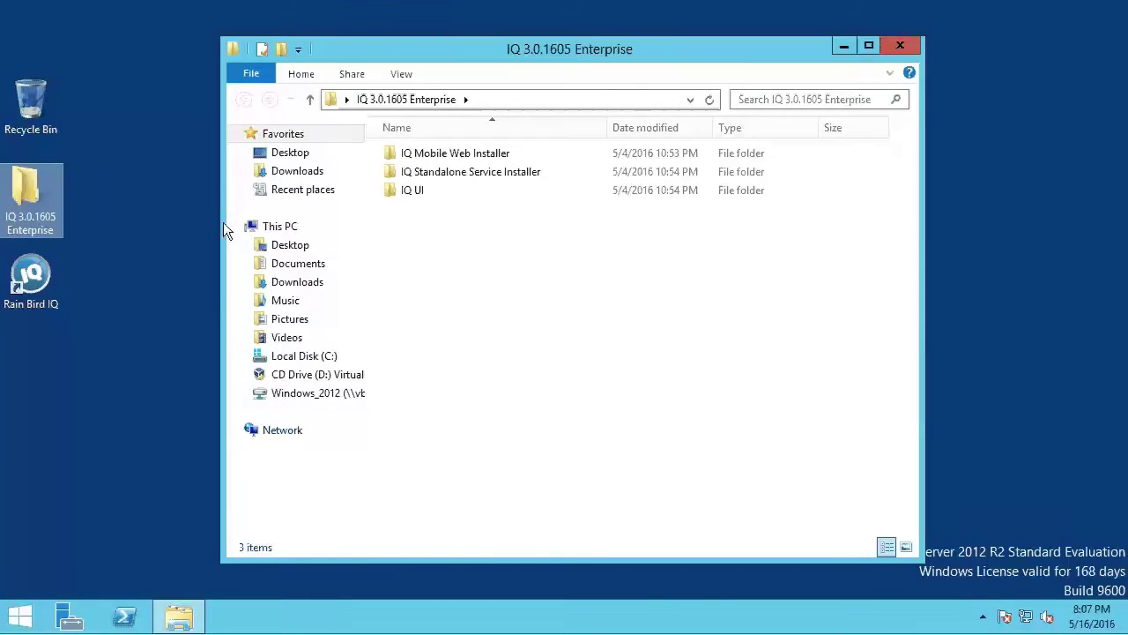
double_click(420, 193)
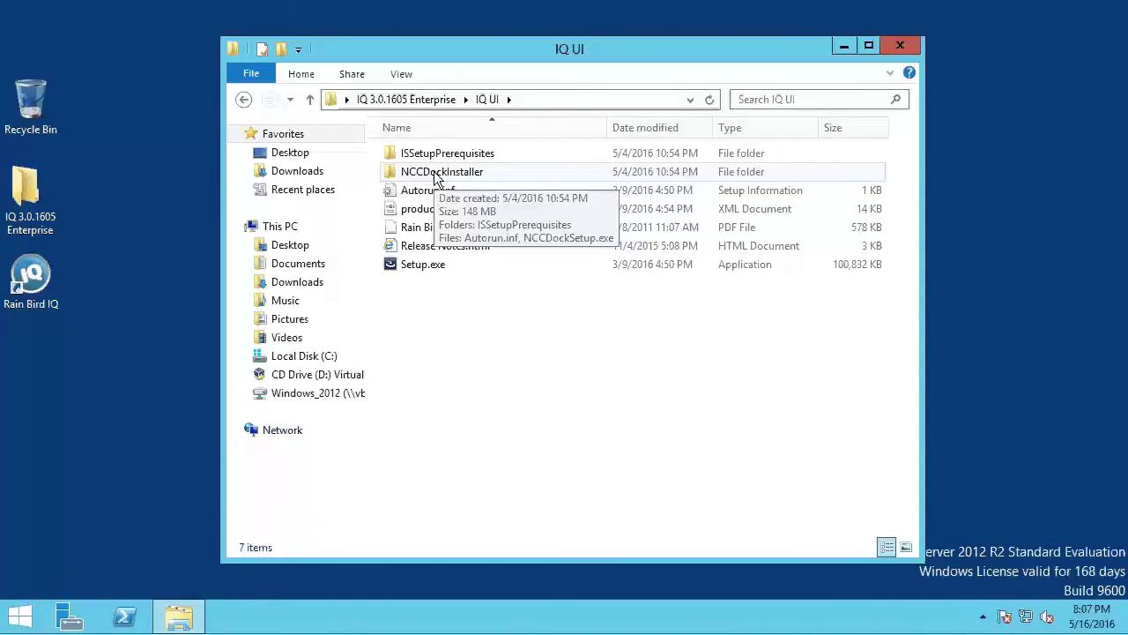
double_click(434, 174)
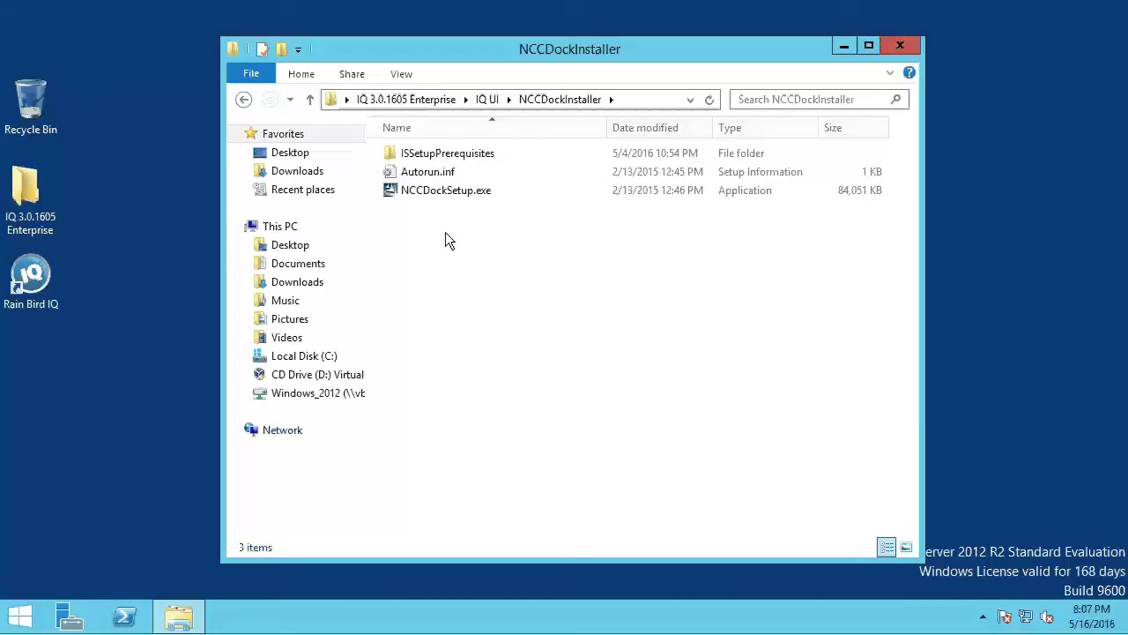
double_click(437, 192)
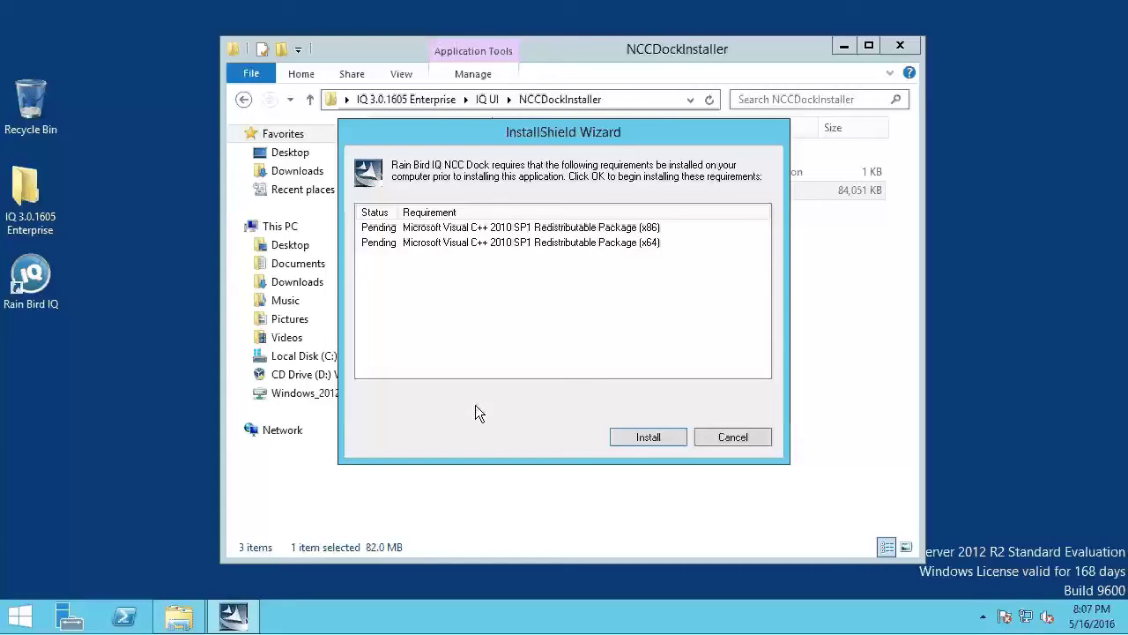
- Install the Visual C++ 2010 prerequisites, accept the licence, and install Rain Bird IQ NCC Dock
click(645, 436)
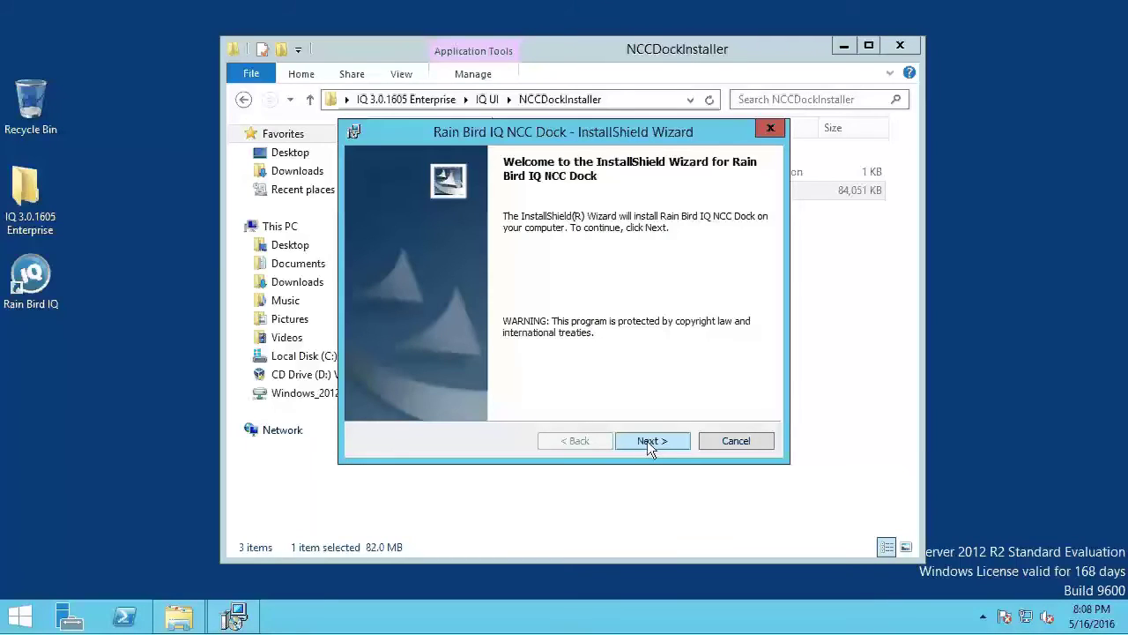
click(647, 441)
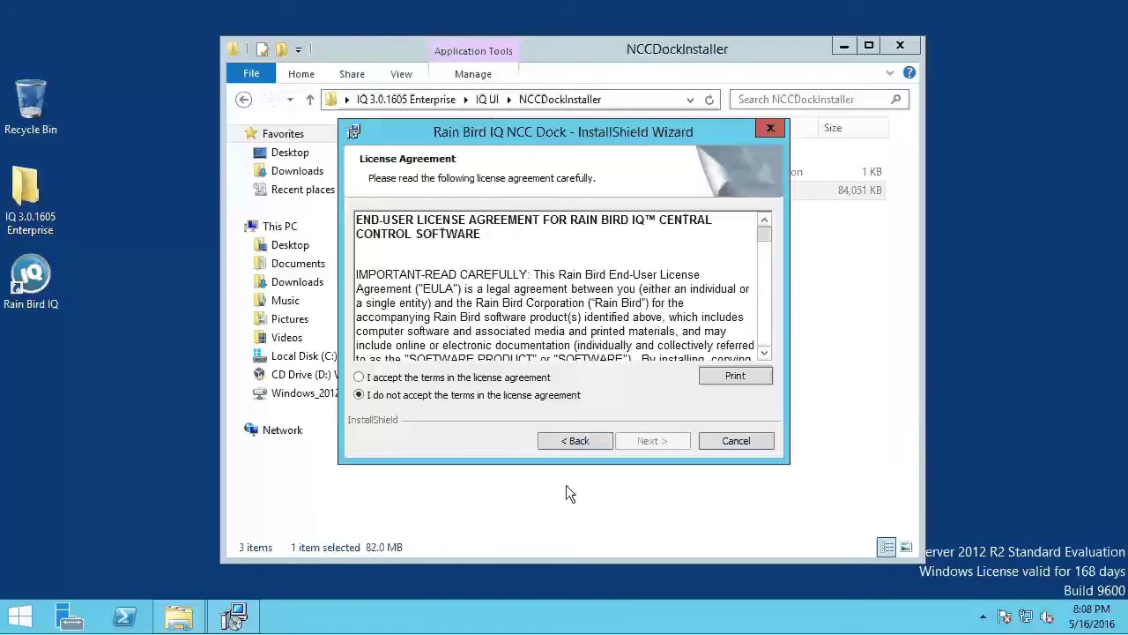
click(361, 378)
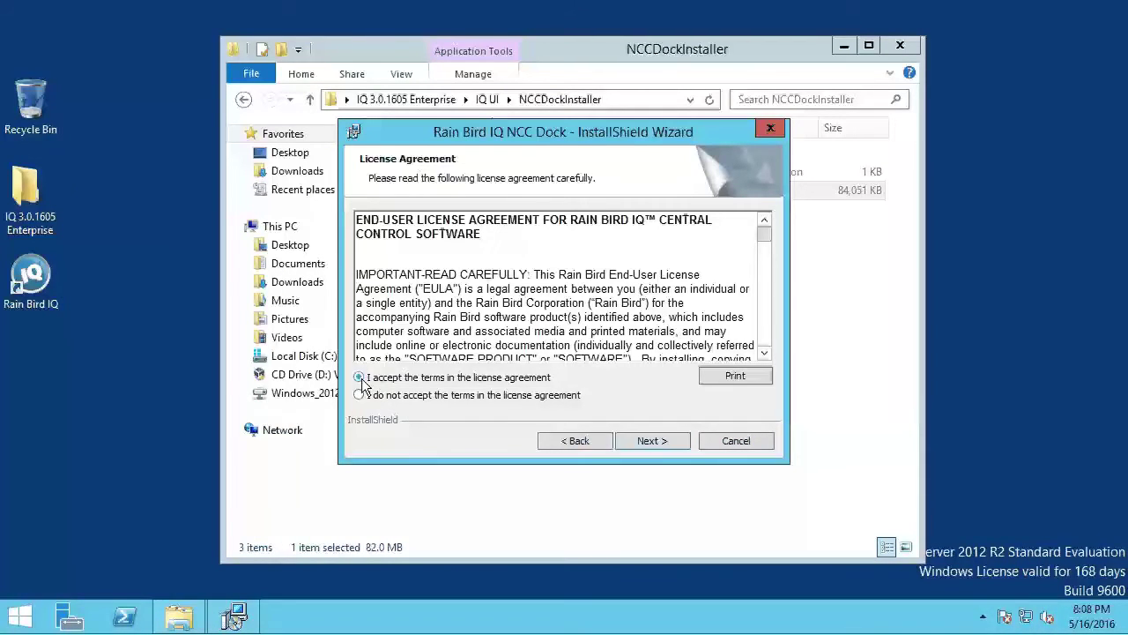
click(654, 441)
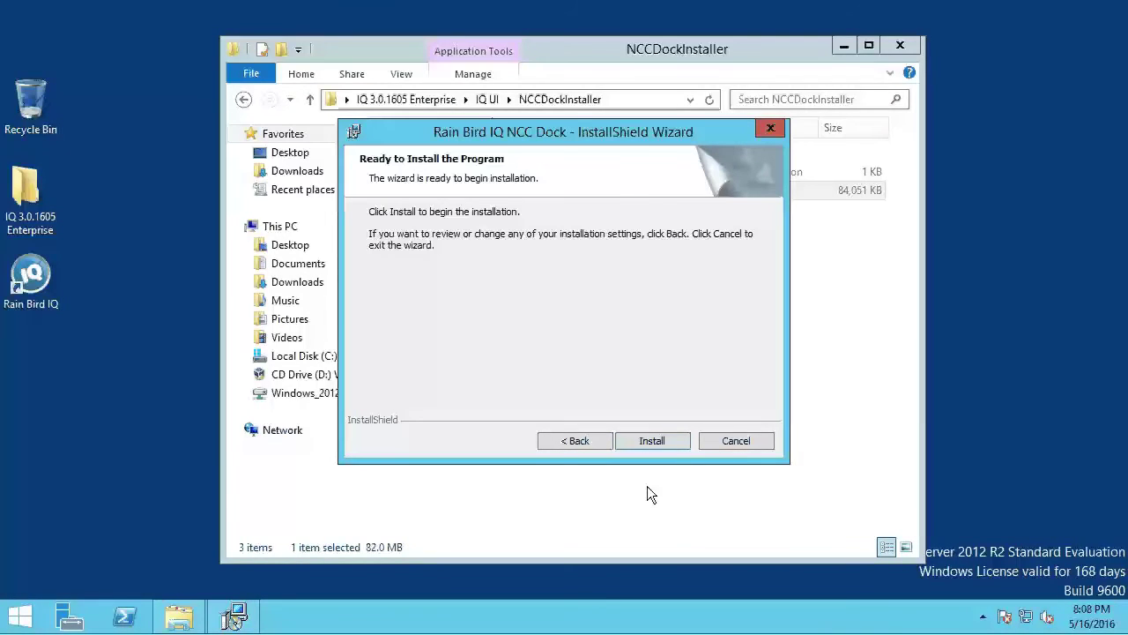
click(658, 439)
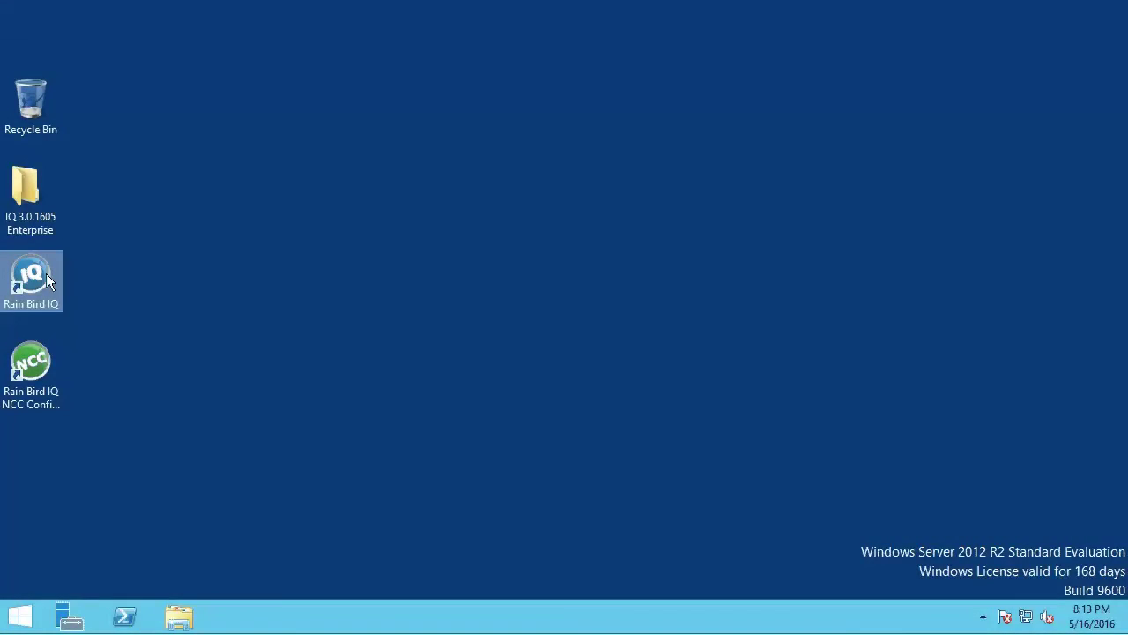
- Start Rain Bird IQ from its desktop shortcut and open Help > Activate Product
double_click(31, 280)
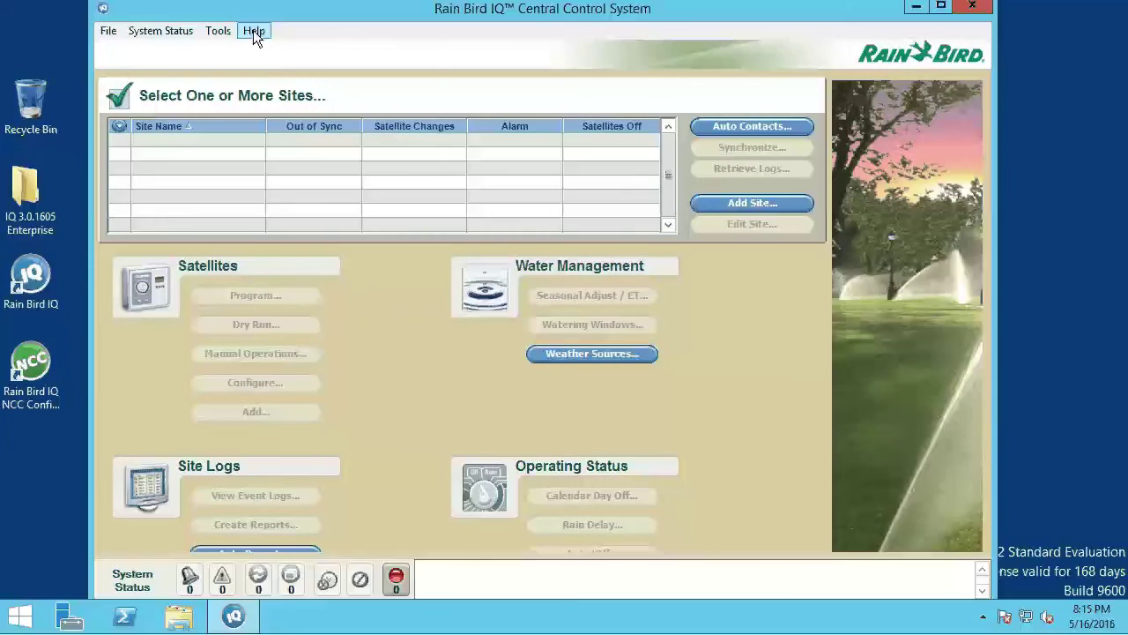
click(254, 32)
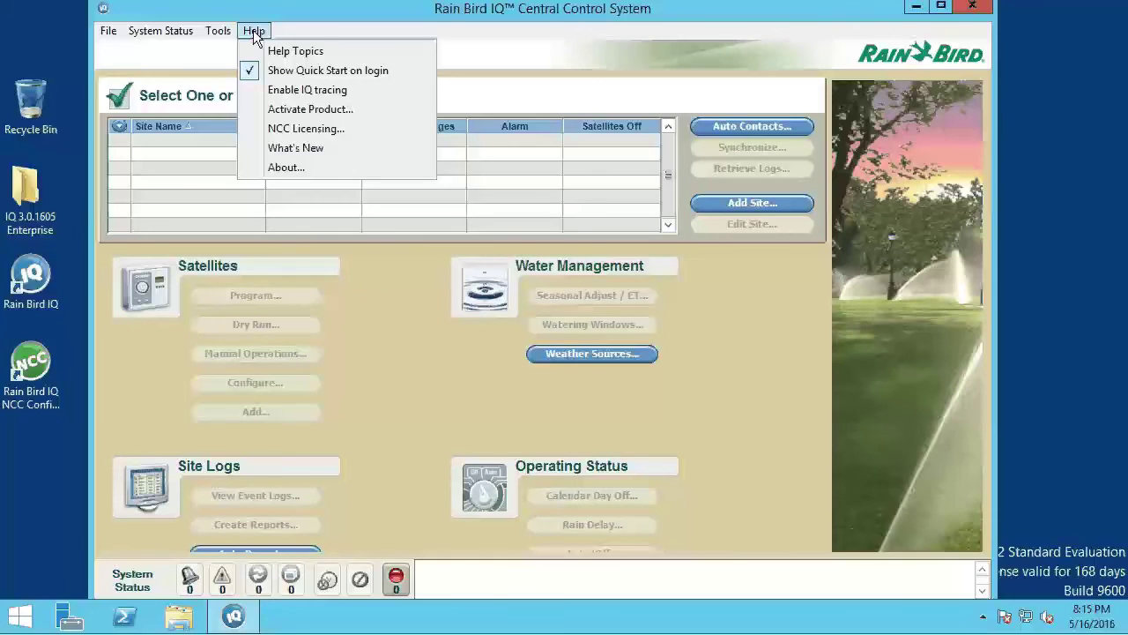
click(290, 109)
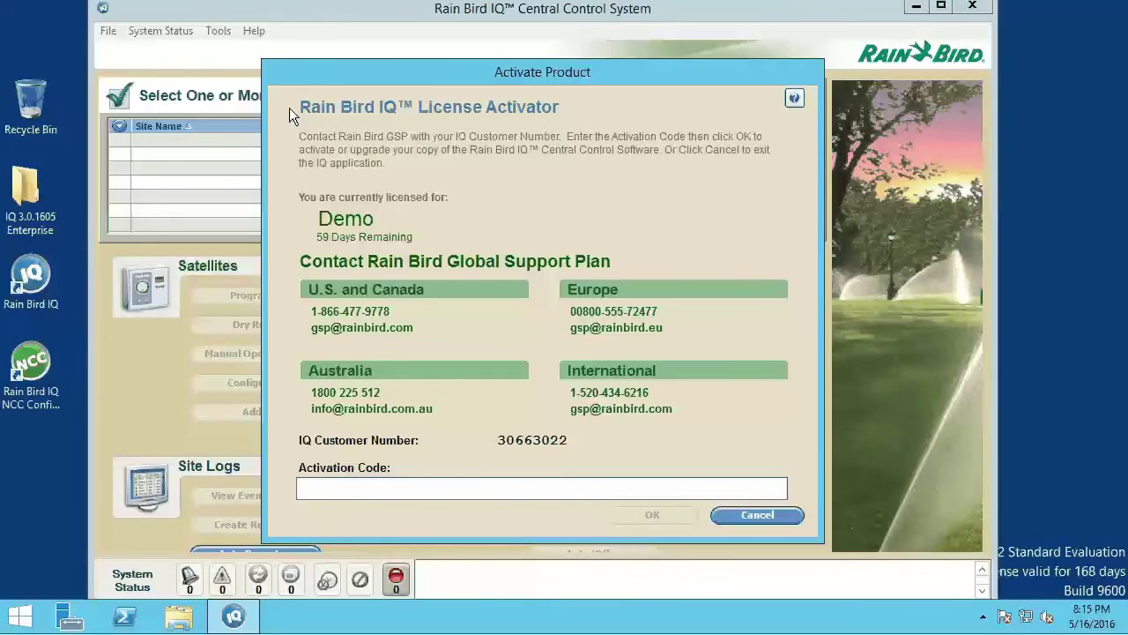